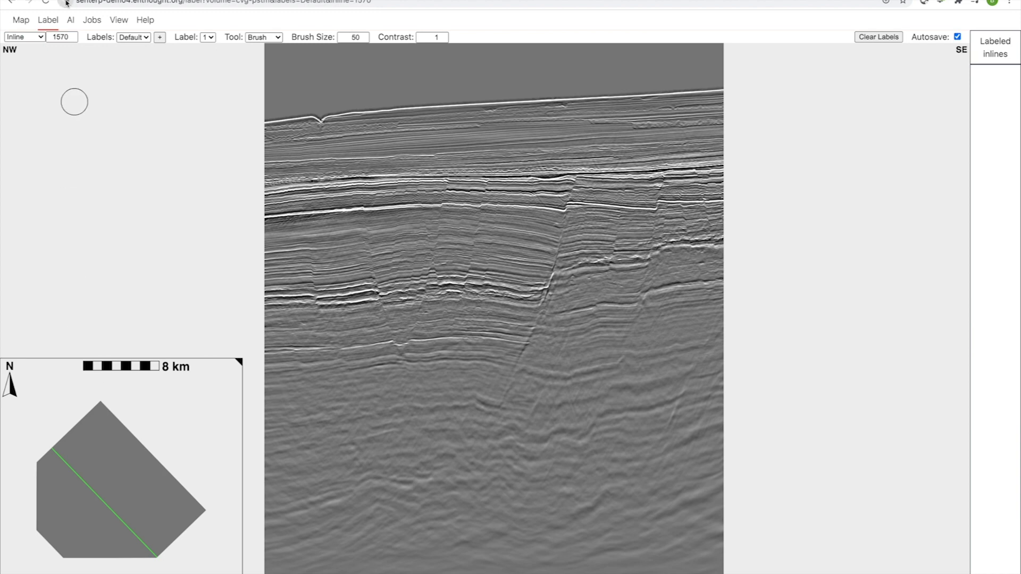
{"action": "double_click", "coordinate": [61, 37]}
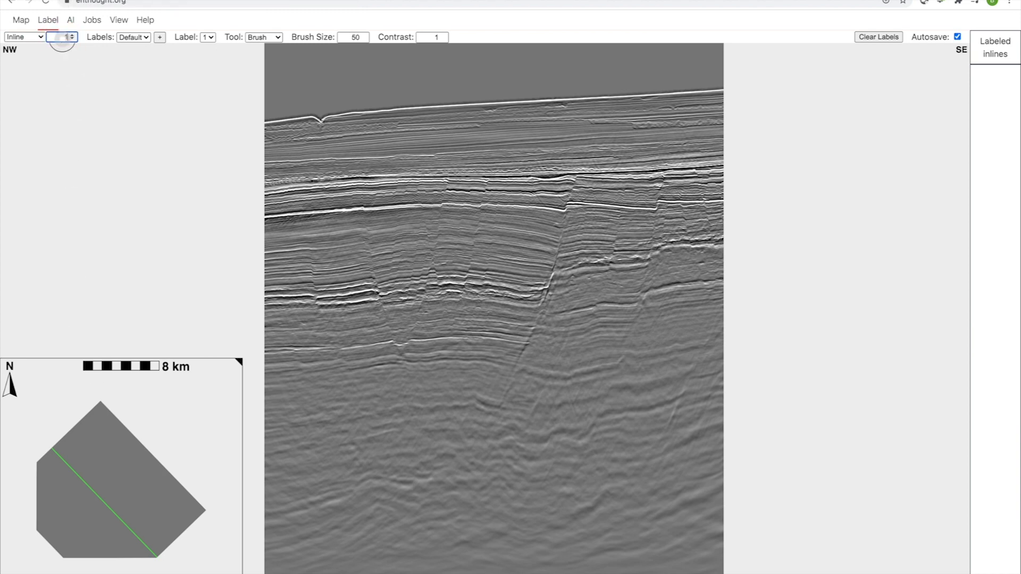
{"action": "key", "text": "Return"}
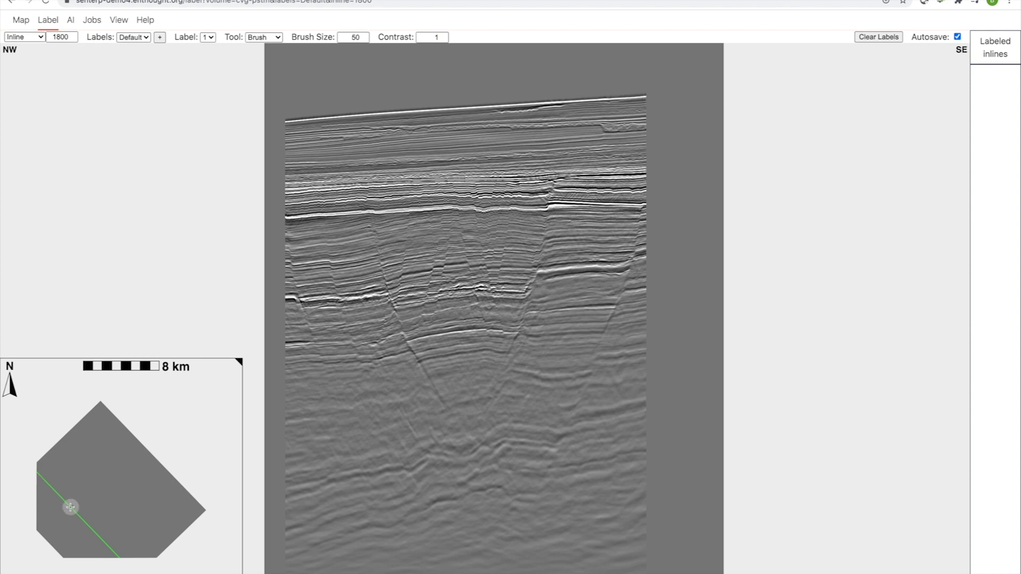
{"action": "double_click", "coordinate": [61, 38]}
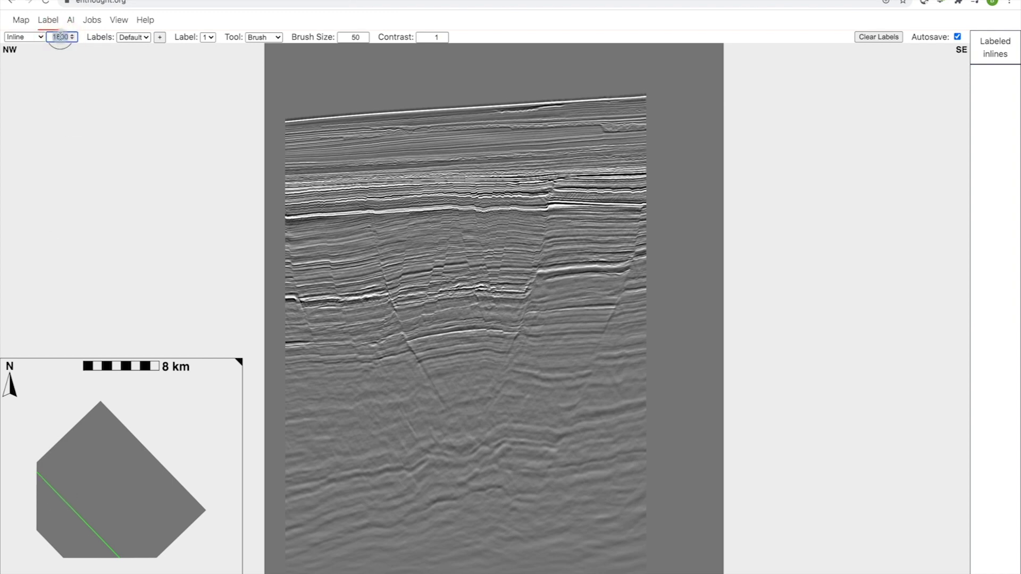
{"action": "type", "text": "1570"}
{"action": "key", "text": "Return"}
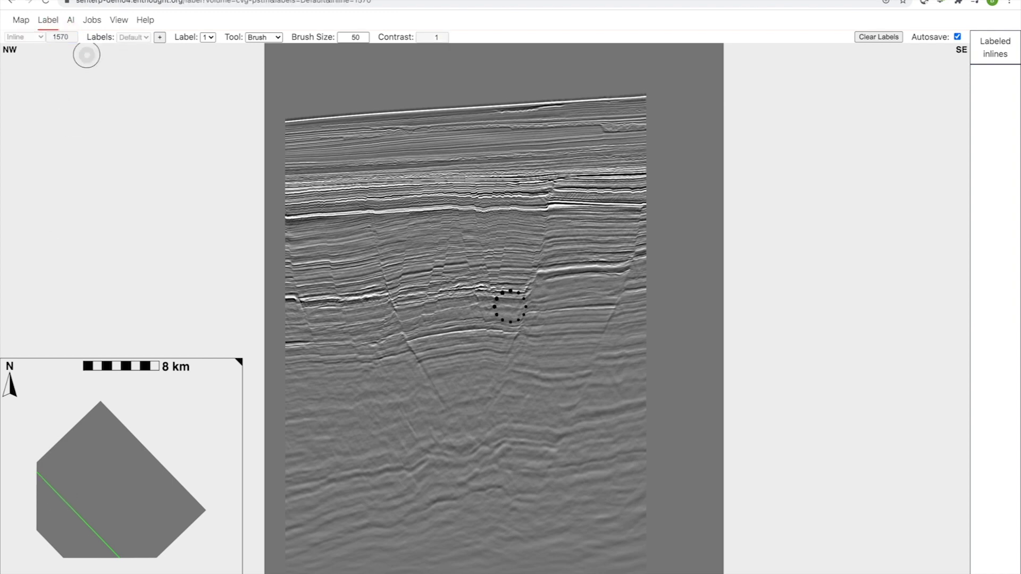
{"action": "left_click", "coordinate": [31, 38]}
{"action": "left_click", "coordinate": [29, 45]}
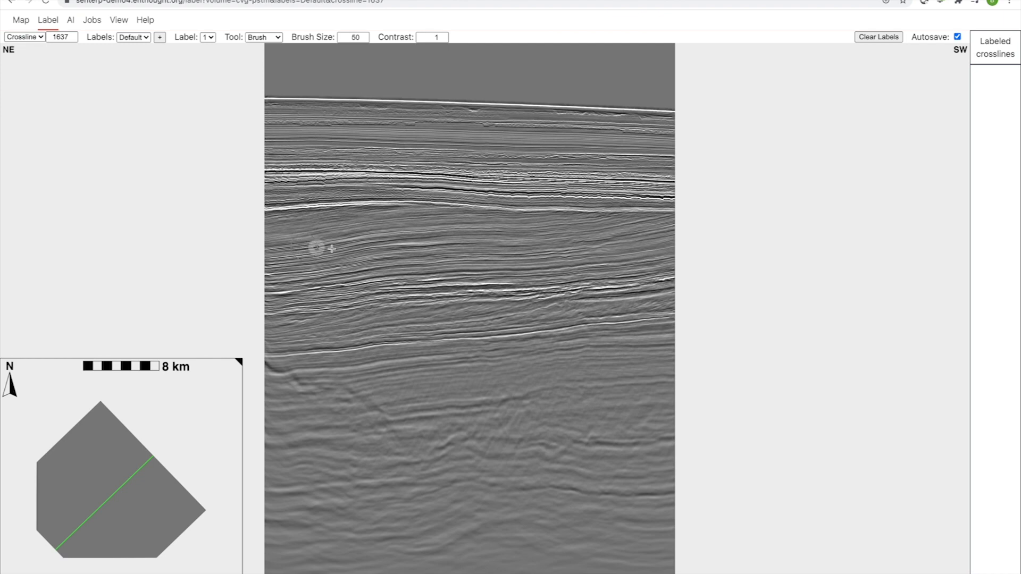
{"action": "key", "text": "Up"}
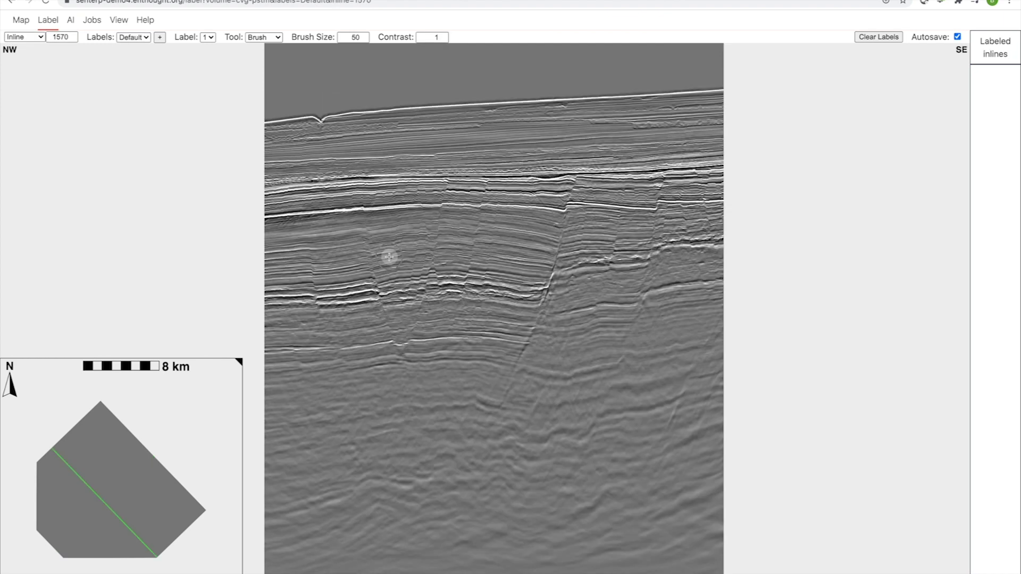
{"action": "key", "text": "Up"}
{"action": "key", "text": "Up"}
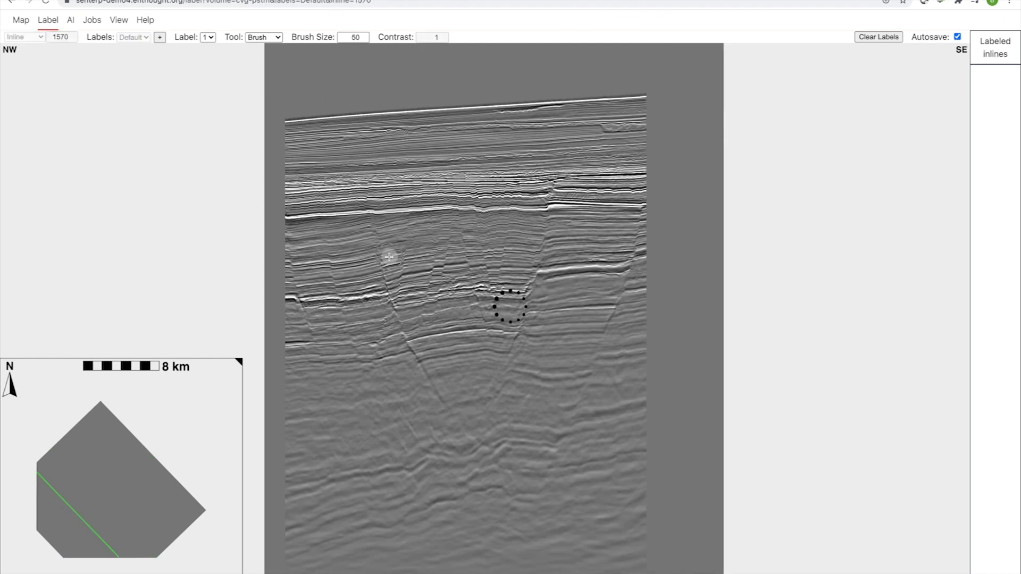
{"action": "key", "text": "Down"}
{"action": "key", "text": "Up"}
{"action": "key", "text": "Up"}
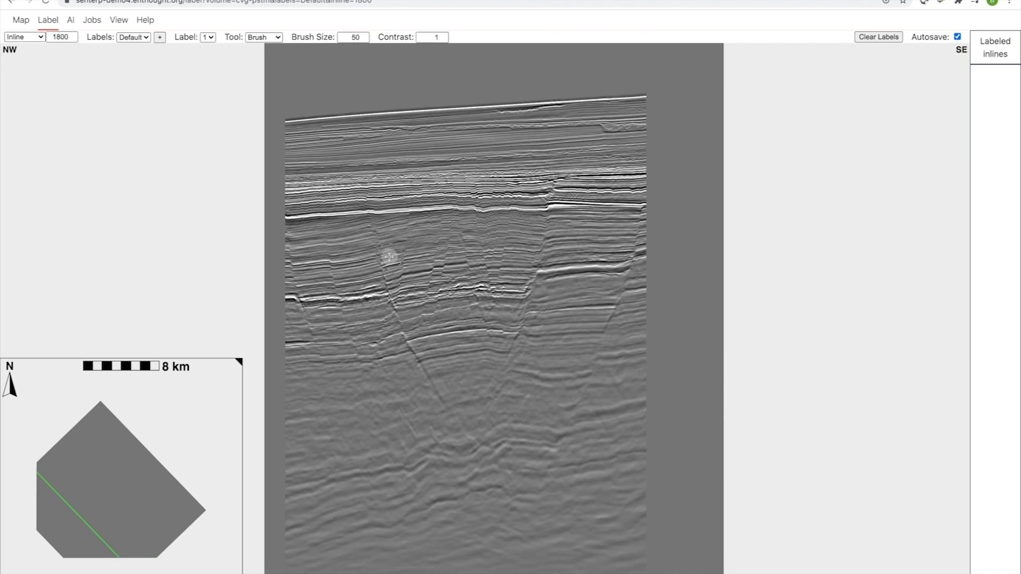
{"action": "key", "text": "Down"}
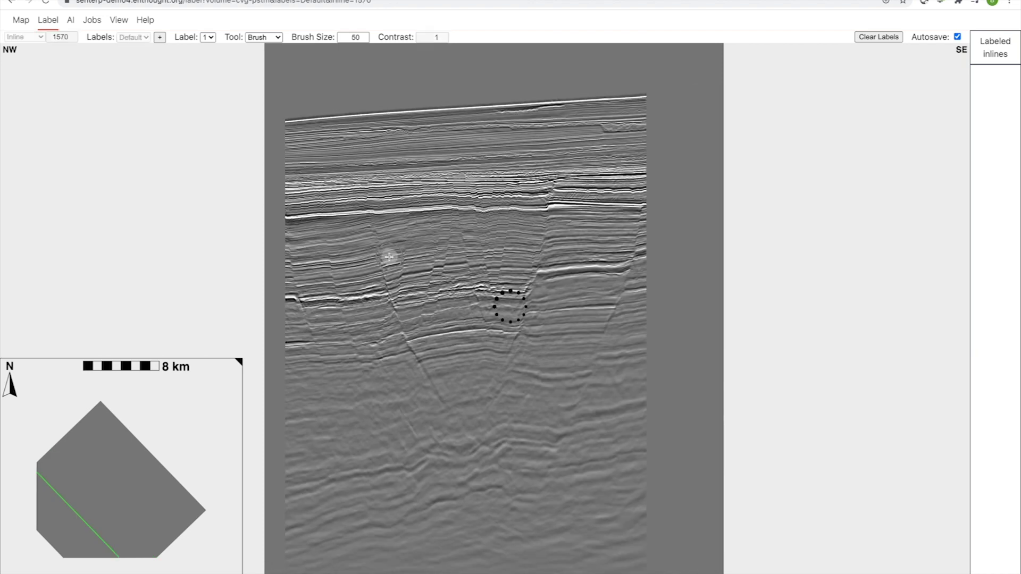
{"action": "key", "text": "Up"}
{"action": "key", "text": "Down"}
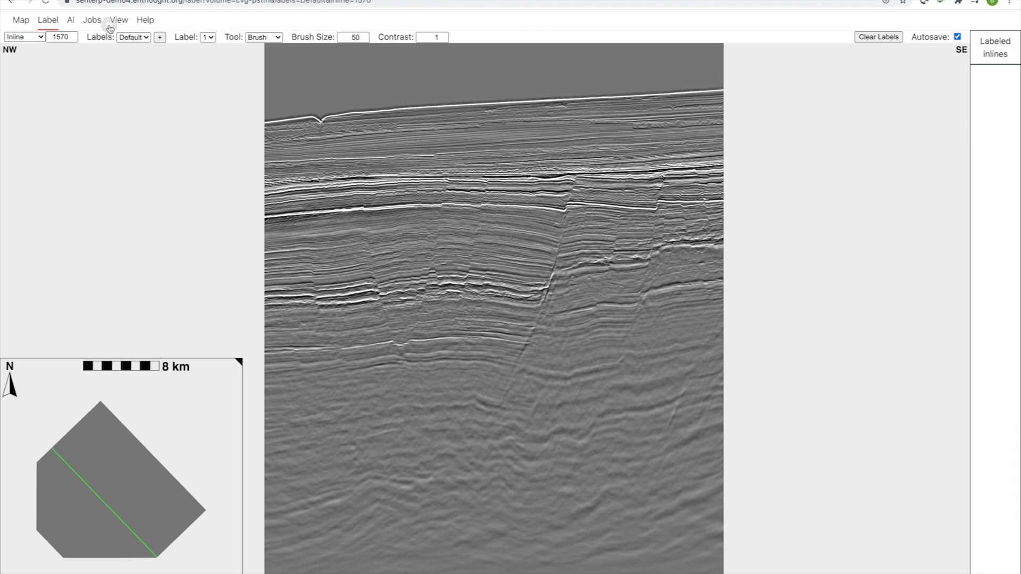
{"action": "left_click", "coordinate": [267, 38]}
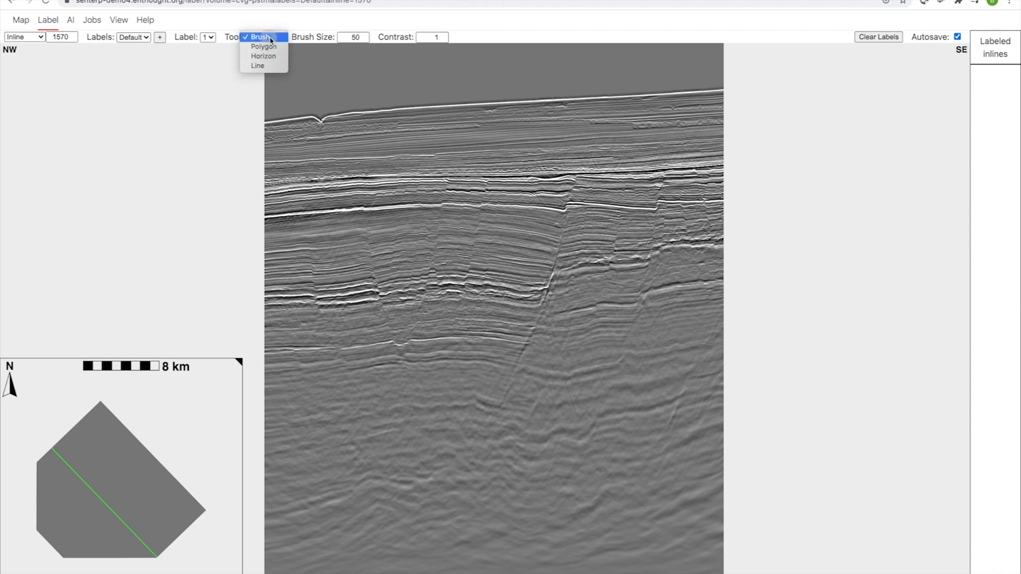
{"action": "left_click", "coordinate": [420, 198]}
{"action": "mouse_move", "coordinate": [344, 195]}
{"action": "left_mouse_down"}
{"action": "mouse_move", "coordinate": [438, 193]}
{"action": "mouse_move", "coordinate": [362, 197]}
{"action": "left_mouse_up"}
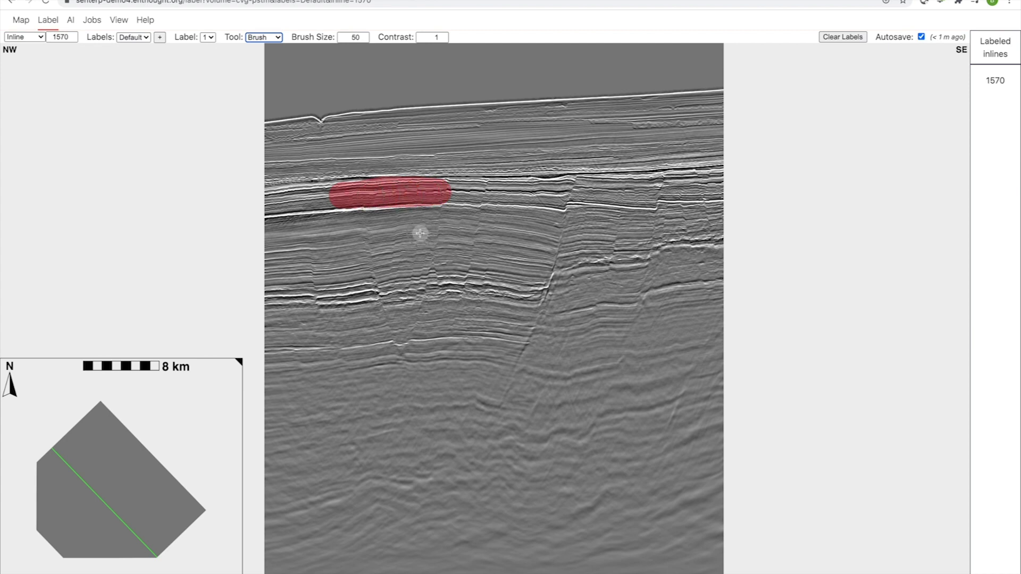
{"action": "left_click", "coordinate": [208, 37]}
{"action": "left_click", "coordinate": [206, 54]}
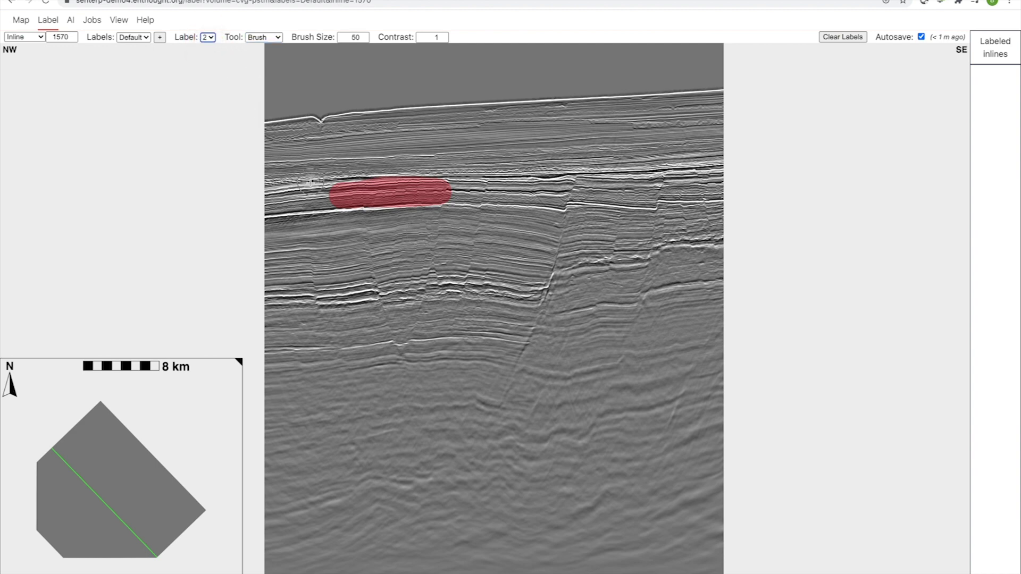
{"action": "left_click_drag", "start_coordinate": [353, 250], "coordinate": [395, 251]}
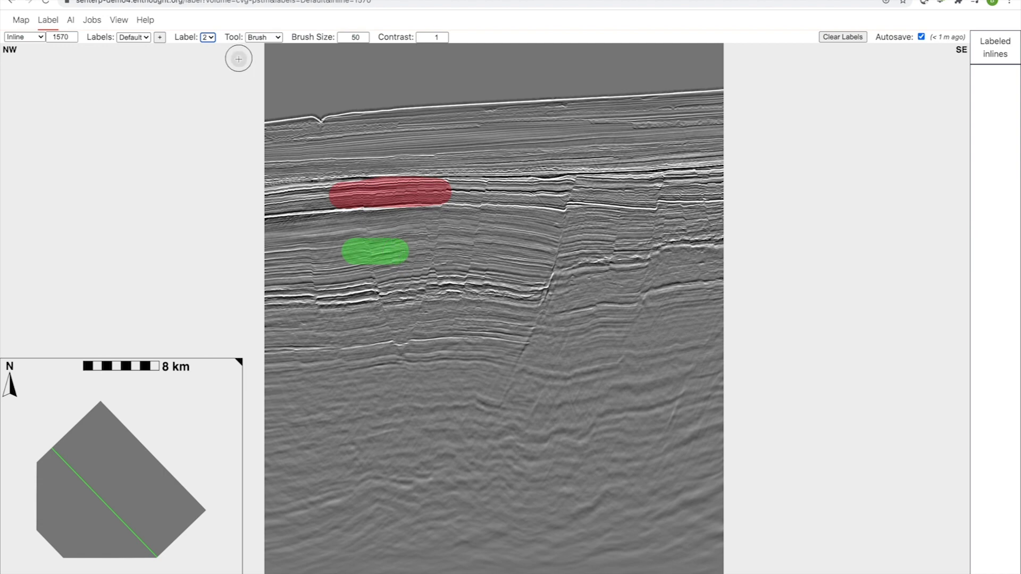
{"action": "left_click", "coordinate": [208, 38]}
{"action": "left_click", "coordinate": [207, 62]}
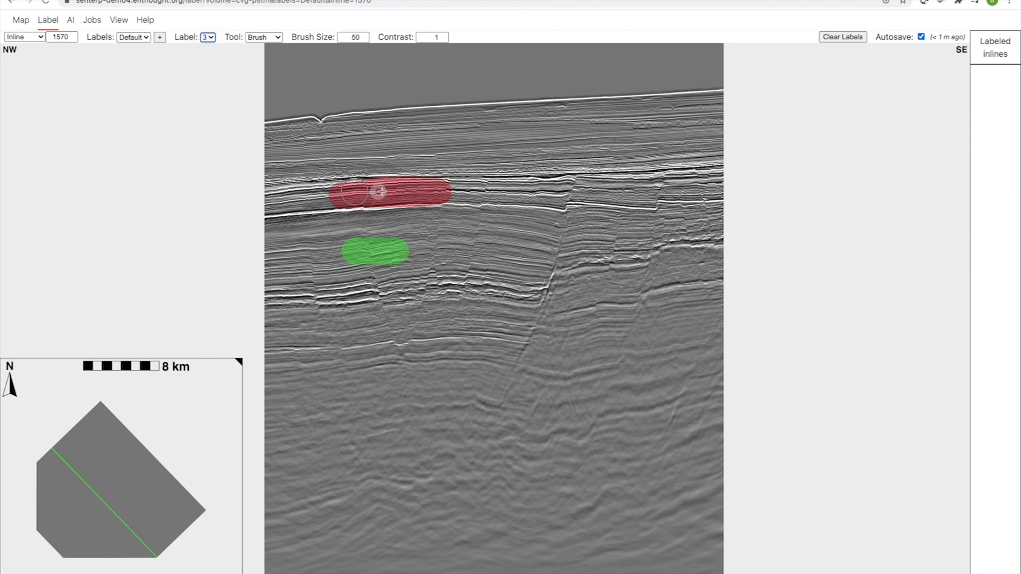
{"action": "mouse_move", "coordinate": [342, 247]}
{"action": "left_mouse_down"}
{"action": "mouse_move", "coordinate": [392, 234]}
{"action": "mouse_move", "coordinate": [403, 253]}
{"action": "left_mouse_up"}
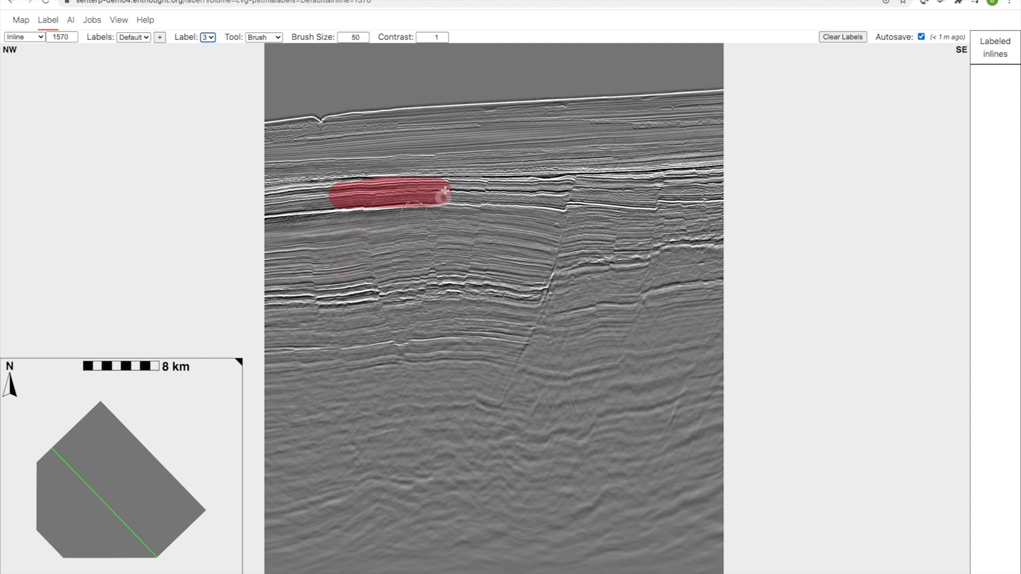
{"action": "mouse_move", "coordinate": [455, 170]}
{"action": "left_mouse_down"}
{"action": "mouse_move", "coordinate": [427, 215]}
{"action": "mouse_move", "coordinate": [448, 175]}
{"action": "mouse_move", "coordinate": [414, 204]}
{"action": "mouse_move", "coordinate": [369, 204]}
{"action": "mouse_move", "coordinate": [413, 172]}
{"action": "mouse_move", "coordinate": [387, 204]}
{"action": "mouse_move", "coordinate": [317, 211]}
{"action": "mouse_move", "coordinate": [339, 200]}
{"action": "mouse_move", "coordinate": [352, 214]}
{"action": "mouse_move", "coordinate": [403, 190]}
{"action": "left_mouse_up"}
Step: Repaint label 1 along the upper horizon with the brush
{"action": "left_click", "coordinate": [208, 37]}
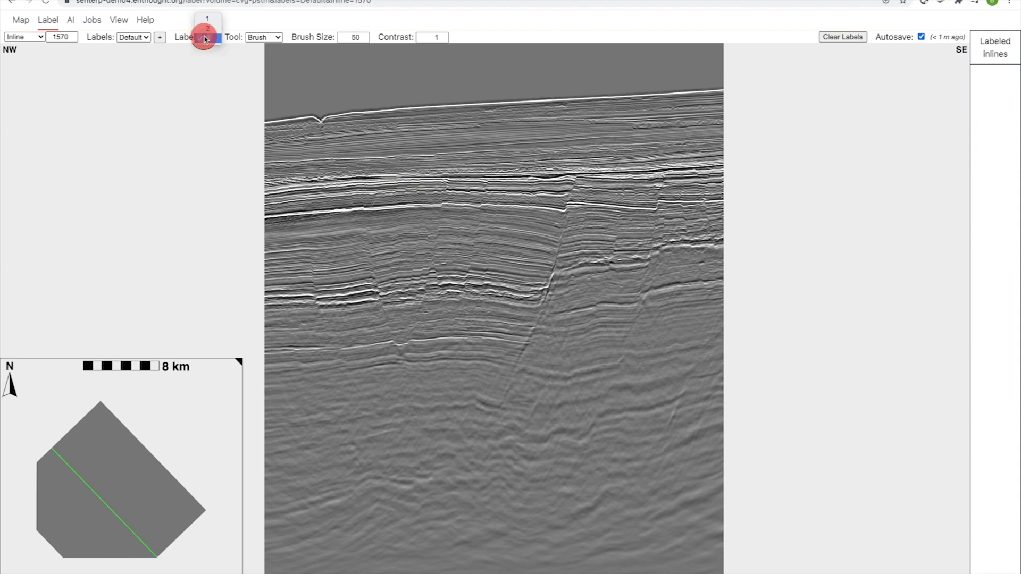
{"action": "left_click", "coordinate": [205, 20]}
{"action": "left_click_drag", "start_coordinate": [321, 190], "coordinate": [406, 192]}
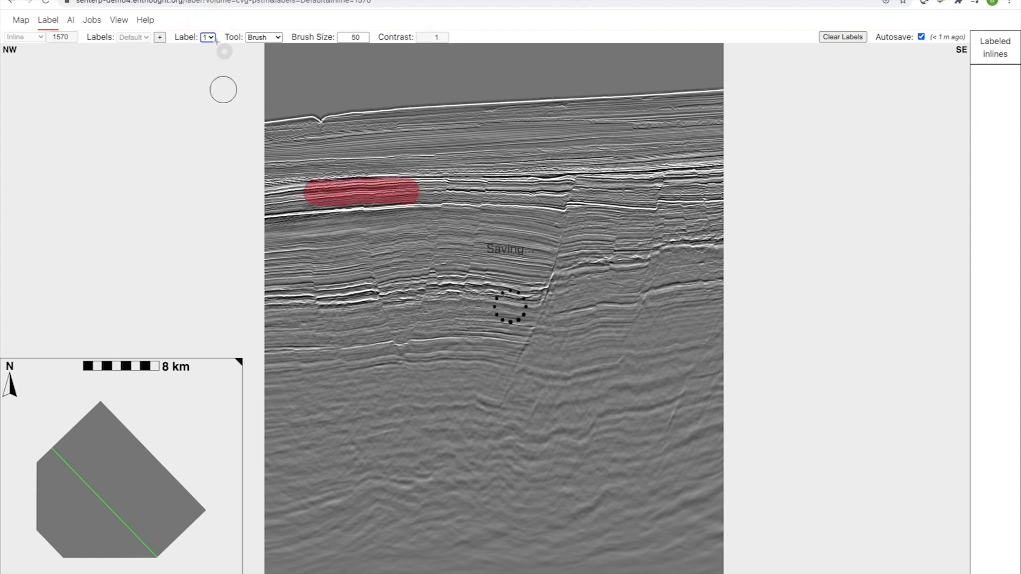
Step: Paint a label 2 stroke across the deeper layers
{"action": "left_click", "coordinate": [207, 37]}
{"action": "left_click", "coordinate": [207, 46]}
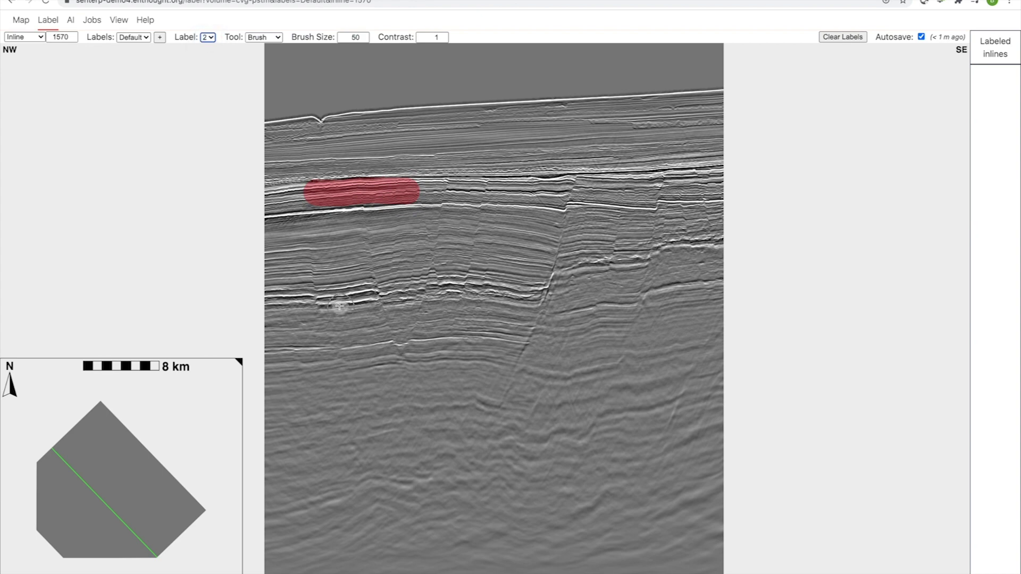
{"action": "left_click_drag", "start_coordinate": [330, 295], "coordinate": [365, 294]}
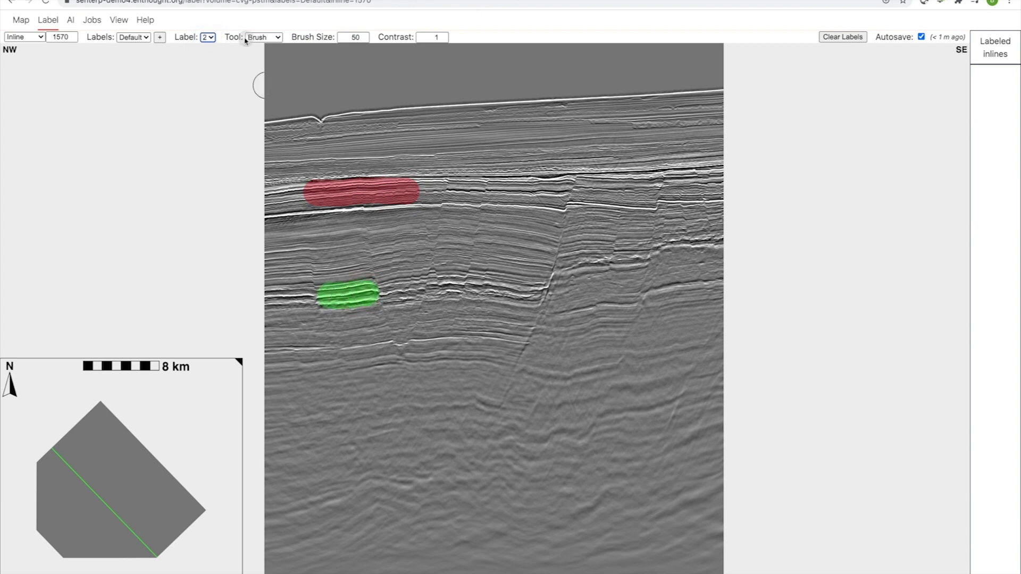
Step: Switch to label 3 with brush size 25 and paint blue along the shallow reflector
{"action": "left_click", "coordinate": [208, 37]}
{"action": "left_click", "coordinate": [212, 48]}
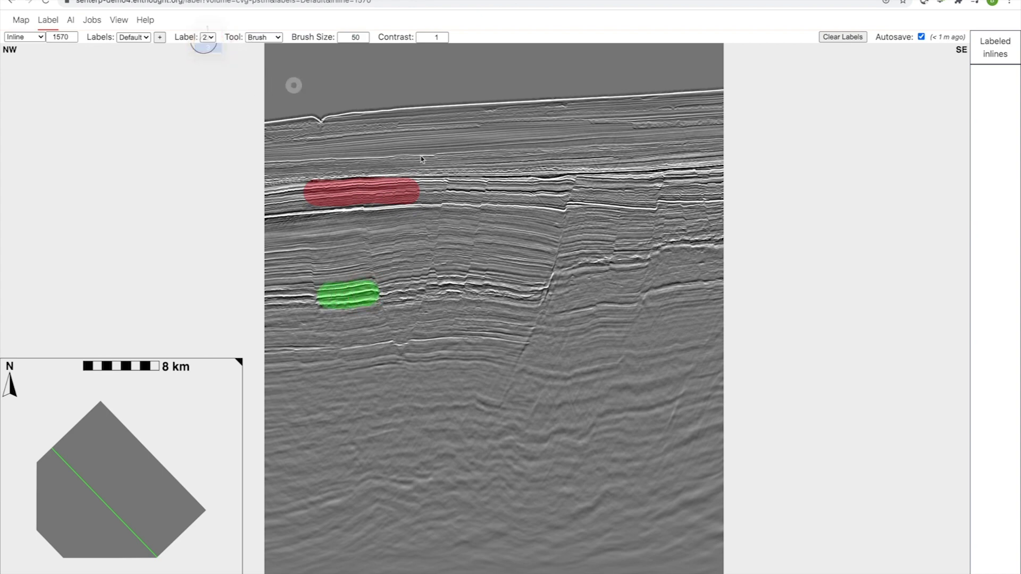
{"action": "left_click", "coordinate": [356, 37]}
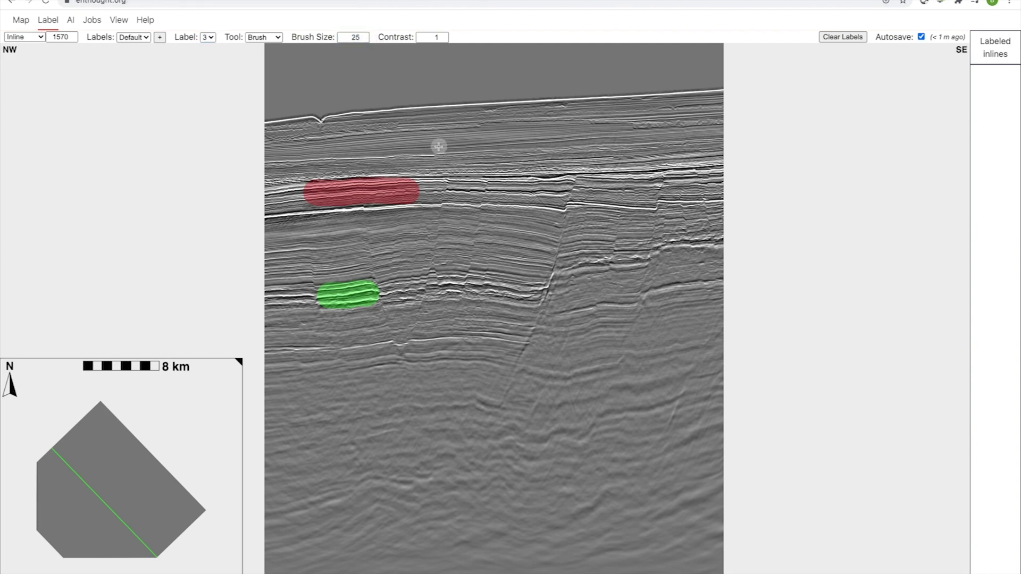
{"action": "mouse_move", "coordinate": [337, 127]}
{"action": "left_mouse_down"}
{"action": "mouse_move", "coordinate": [389, 125]}
{"action": "mouse_move", "coordinate": [335, 130]}
{"action": "left_mouse_up"}
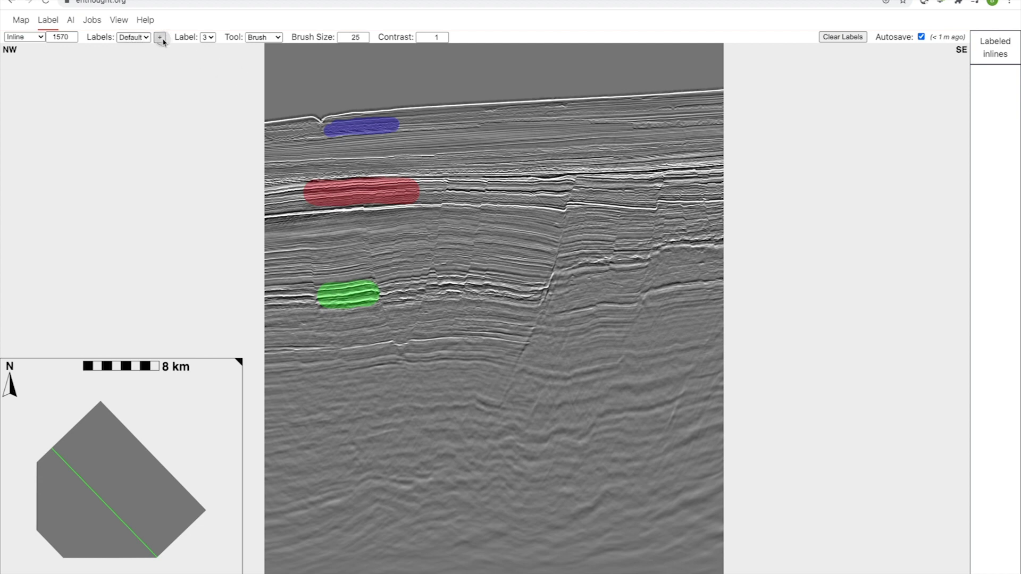
Step: Create a new label group named 'Faults', removing the trailing space before confirming
{"action": "left_click", "coordinate": [142, 37]}
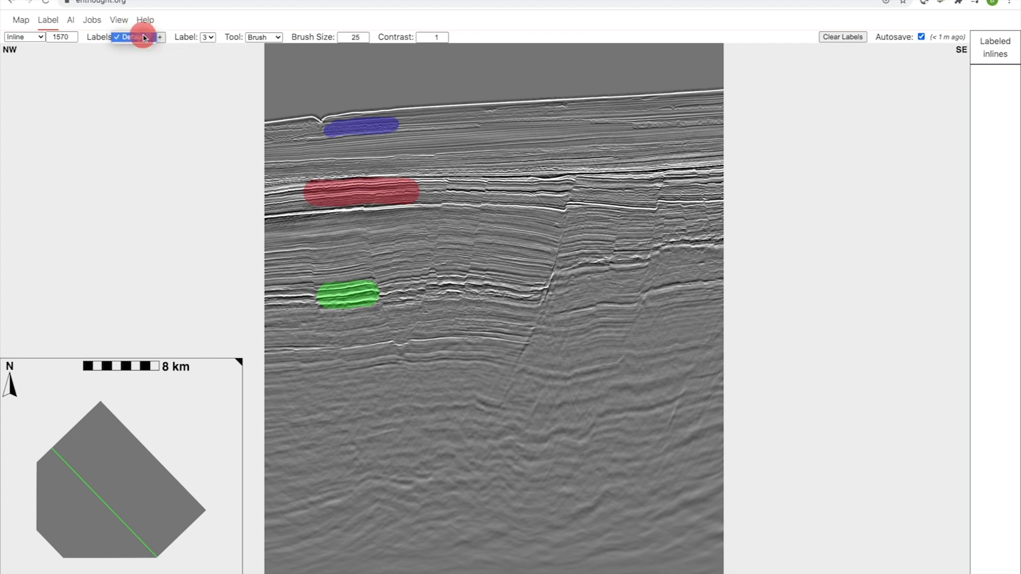
{"action": "left_click", "coordinate": [144, 38]}
{"action": "left_click", "coordinate": [159, 37]}
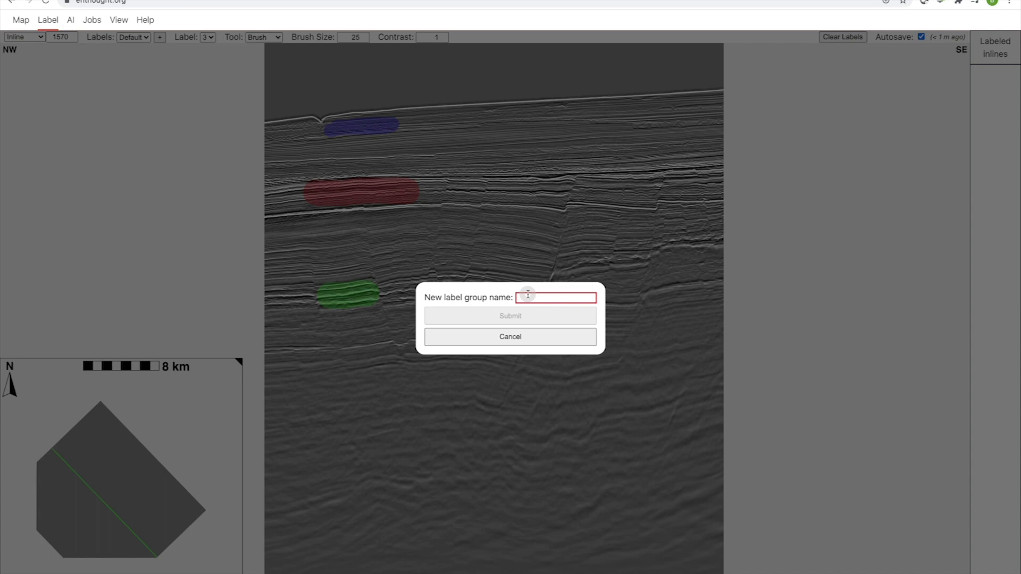
{"action": "type", "text": "Faults"}
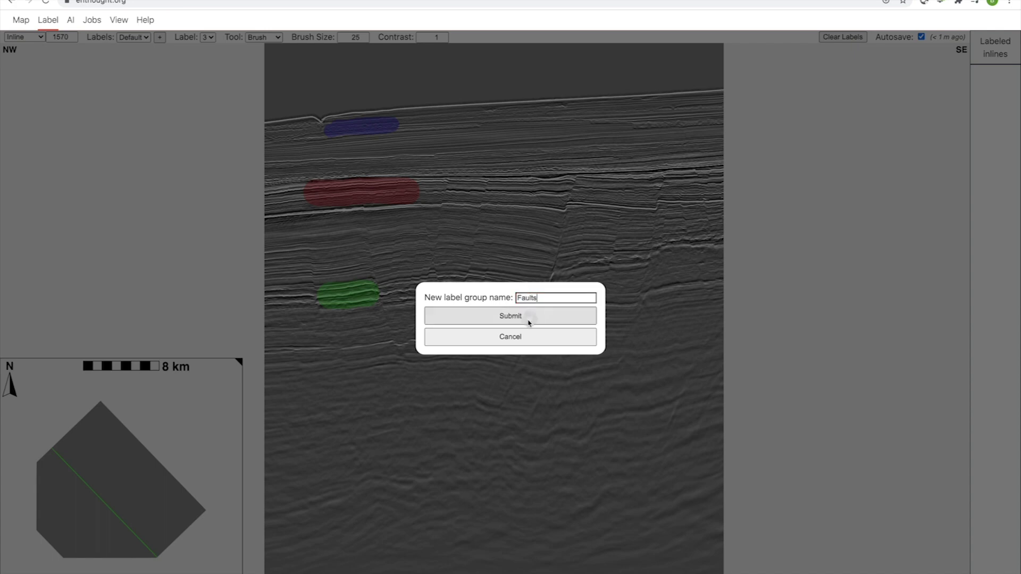
{"action": "left_click", "coordinate": [525, 319]}
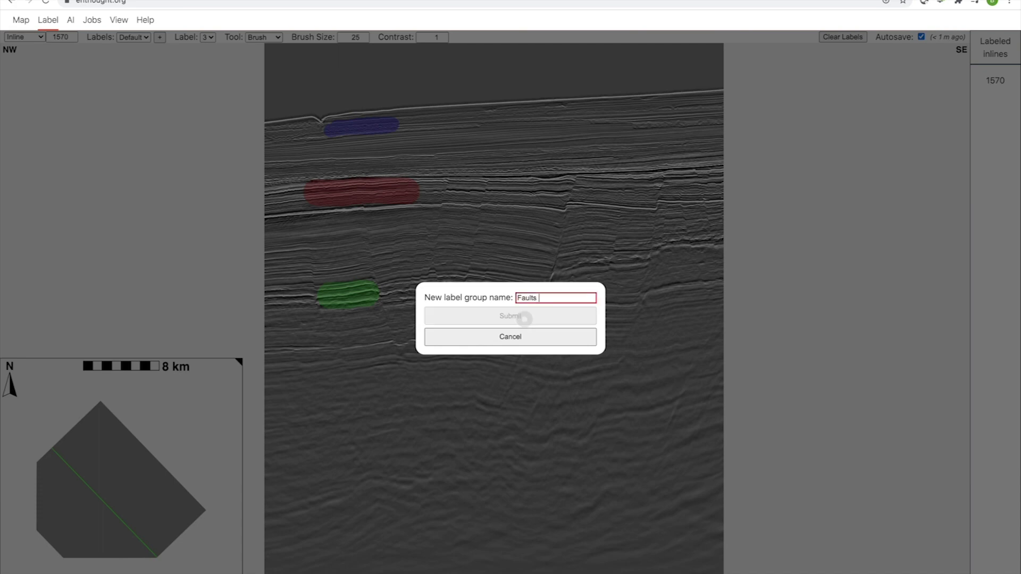
{"action": "key", "text": "BackSpace"}
{"action": "left_click", "coordinate": [517, 319]}
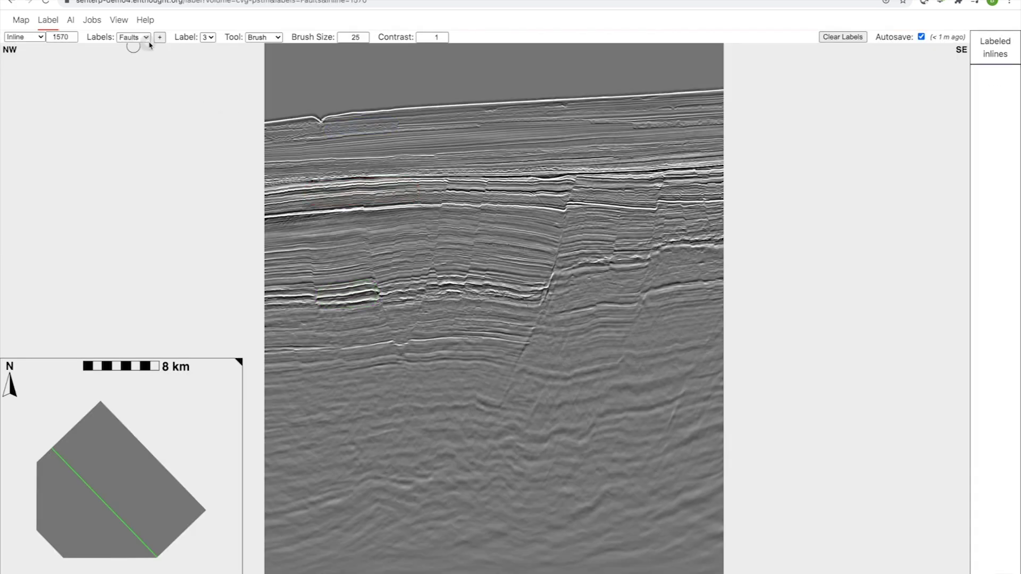
Step: Make Faults the active label group instead of Default
{"action": "left_click", "coordinate": [137, 38]}
{"action": "left_click", "coordinate": [141, 27]}
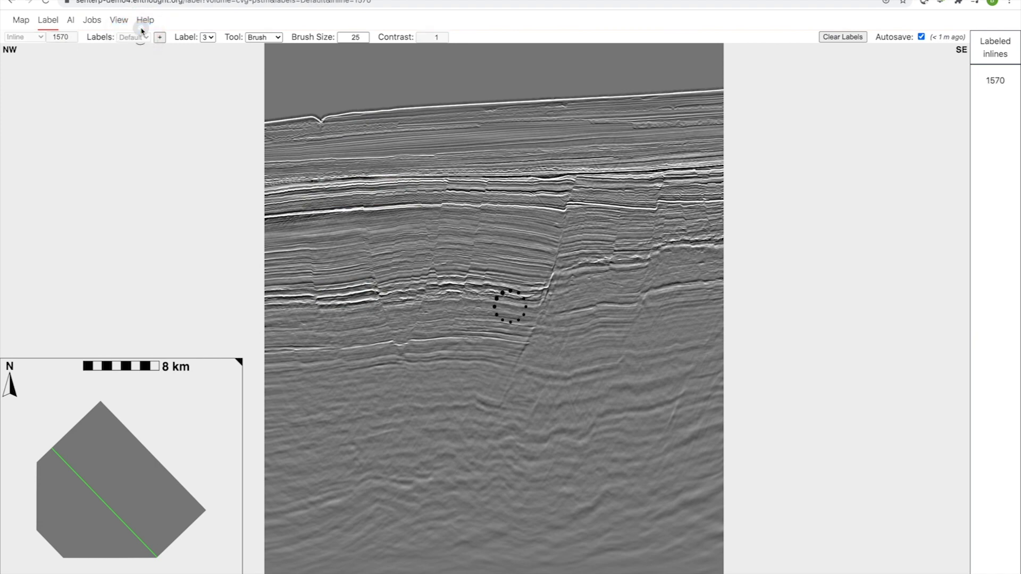
{"action": "left_click", "coordinate": [134, 38]}
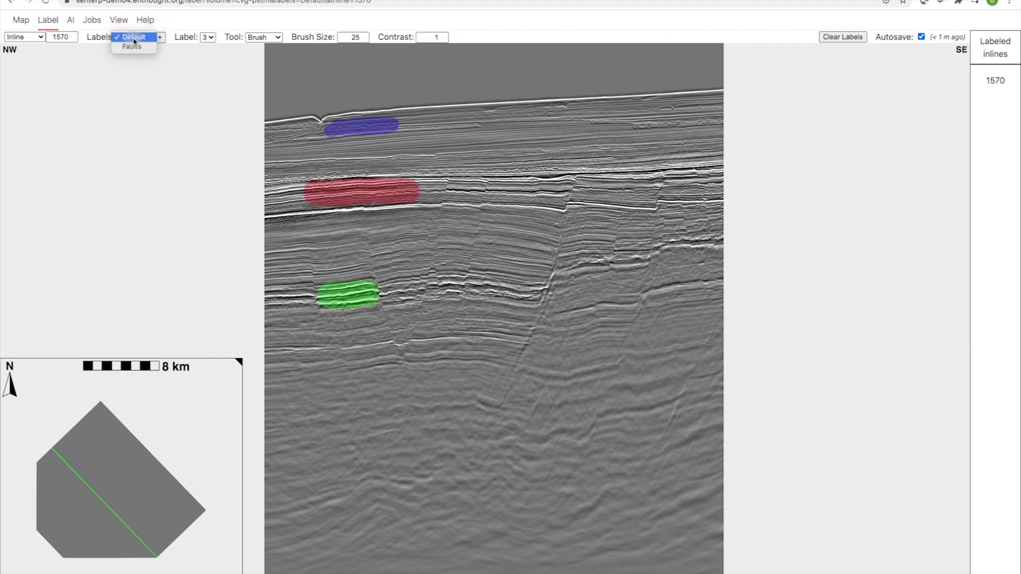
{"action": "left_click", "coordinate": [133, 47]}
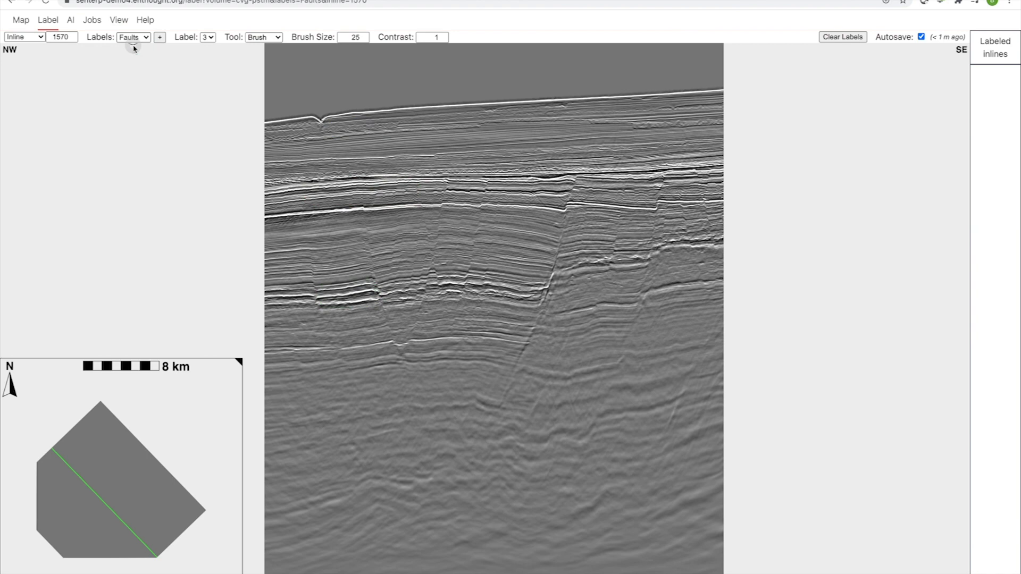
{"action": "left_click", "coordinate": [262, 38]}
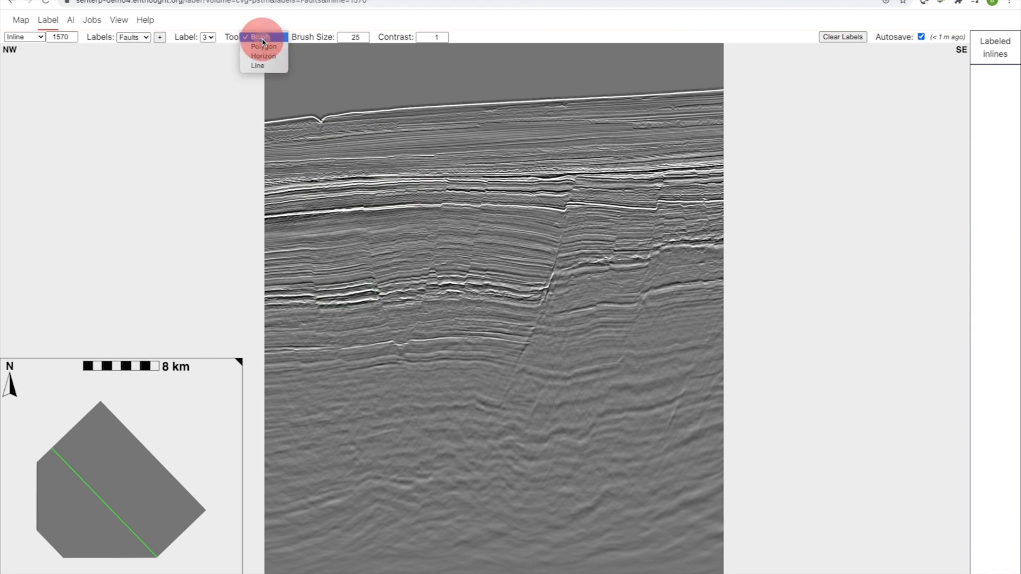
Step: With the Line tool, trace the first fault from deep in the section to its top
{"action": "left_click", "coordinate": [268, 66]}
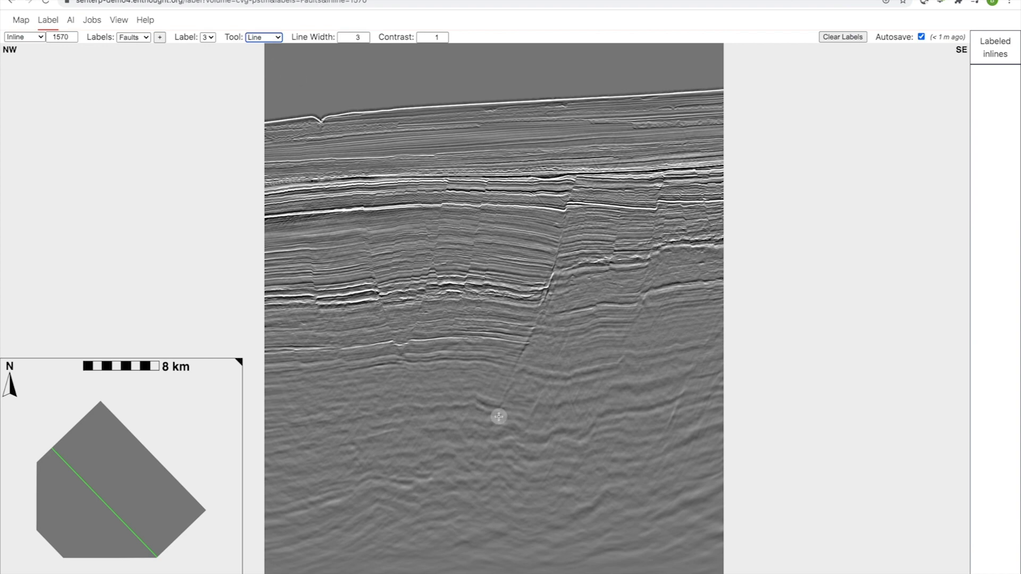
{"action": "left_click_drag", "start_coordinate": [502, 400], "coordinate": [525, 349]}
{"action": "left_click", "coordinate": [525, 344]}
{"action": "left_click", "coordinate": [547, 293]}
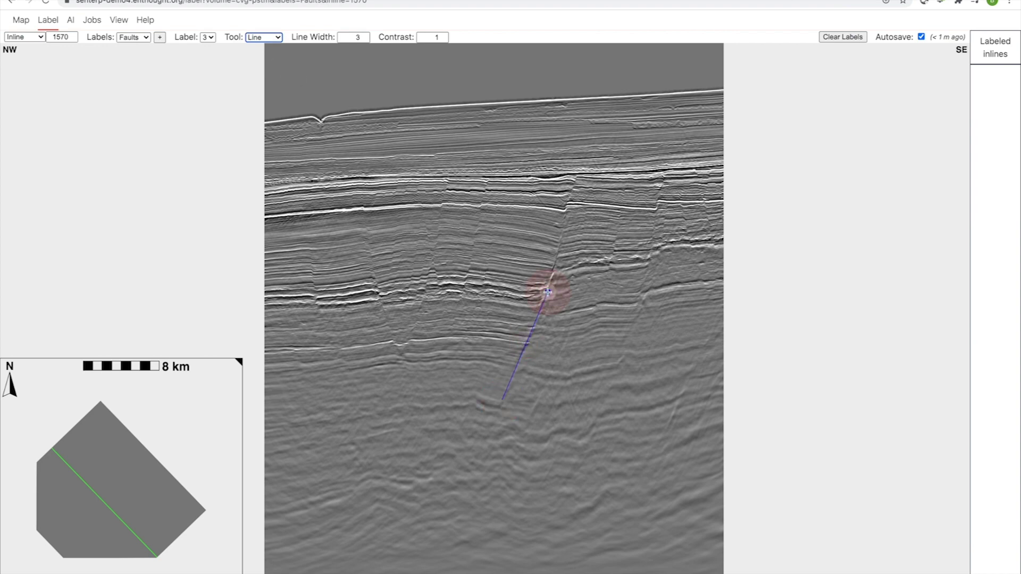
{"action": "left_click", "coordinate": [562, 231]}
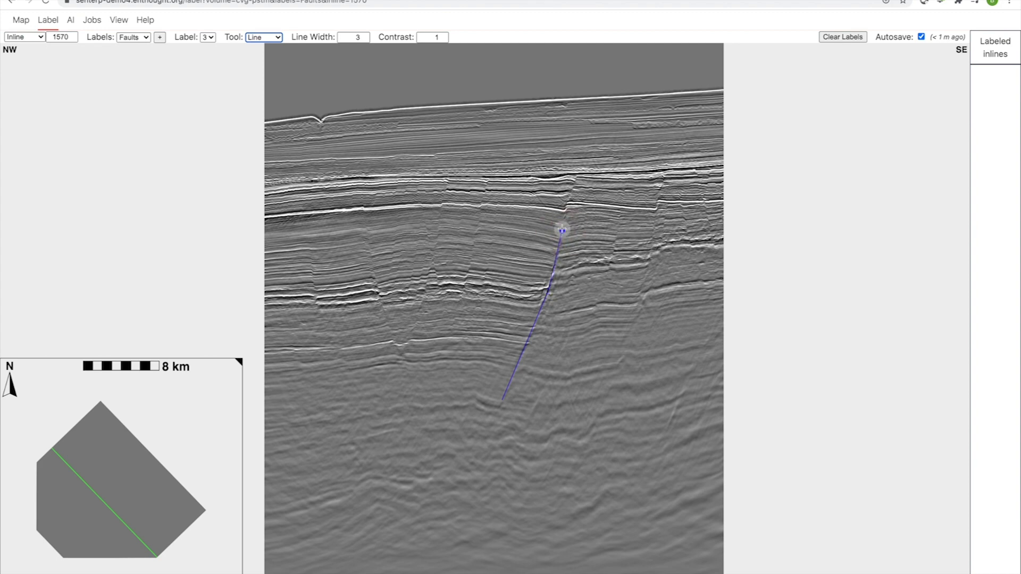
{"action": "left_click", "coordinate": [568, 204]}
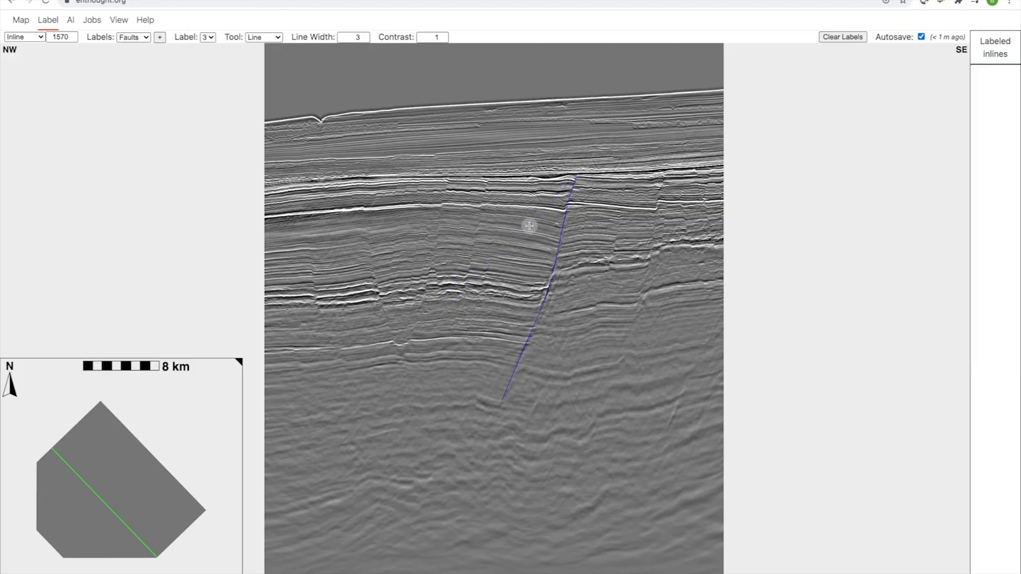
{"action": "left_click", "coordinate": [278, 68]}
Step: Raise the line width to 10 and draw a second fault line downward
{"action": "left_click", "coordinate": [357, 36]}
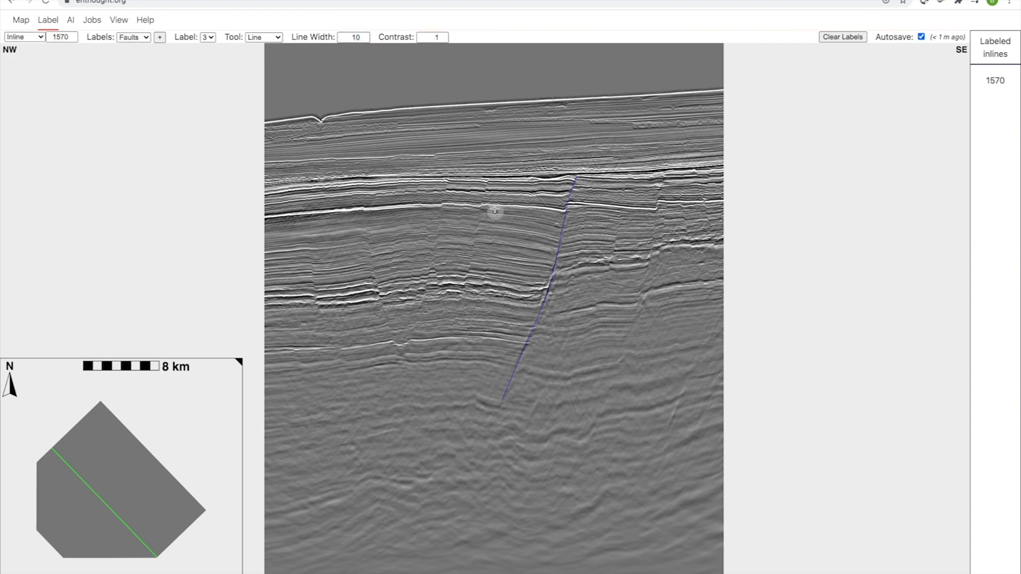
{"action": "left_click", "coordinate": [485, 180]}
{"action": "left_click", "coordinate": [479, 212]}
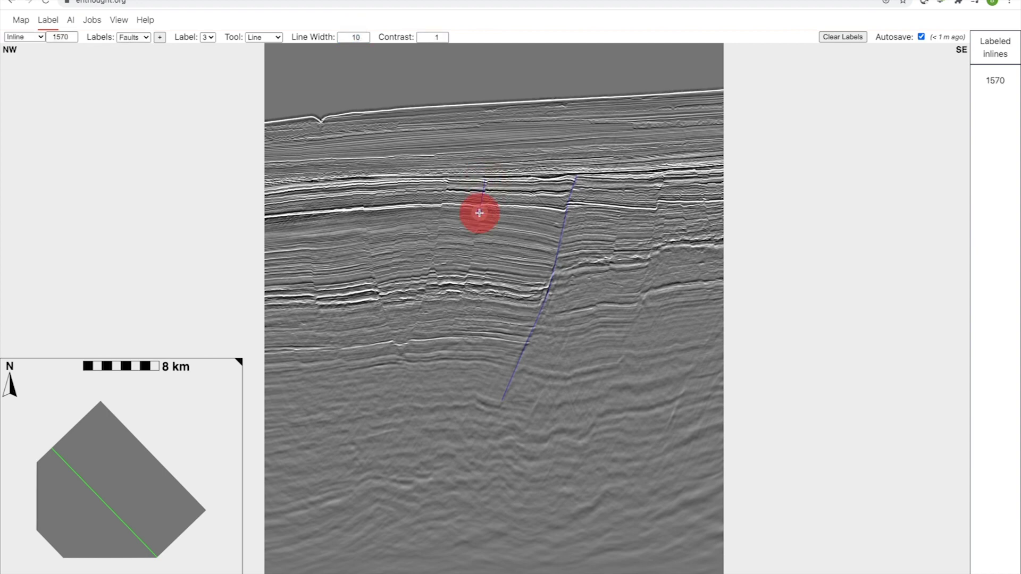
{"action": "double_click", "coordinate": [463, 282]}
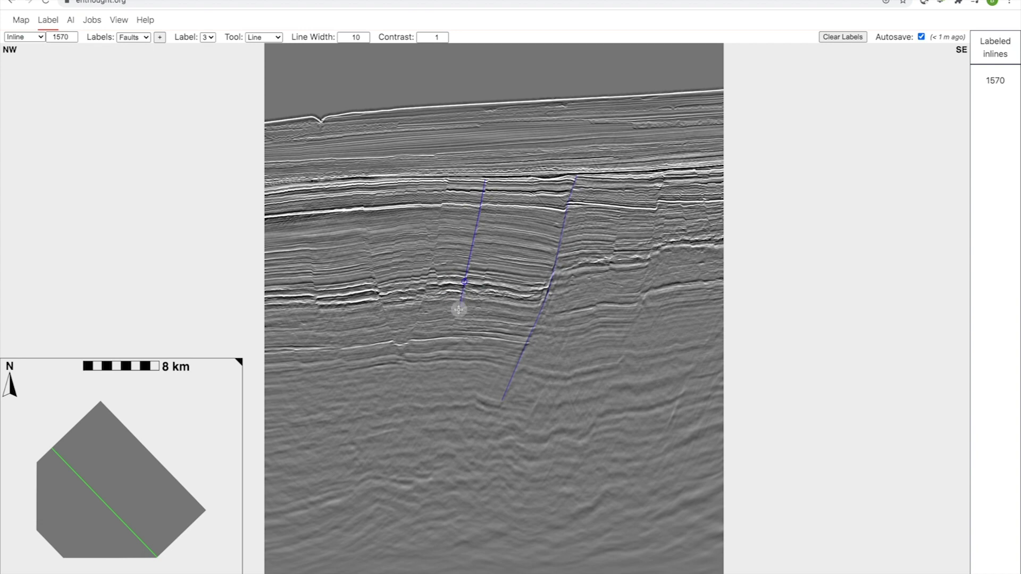
{"action": "double_click", "coordinate": [459, 310]}
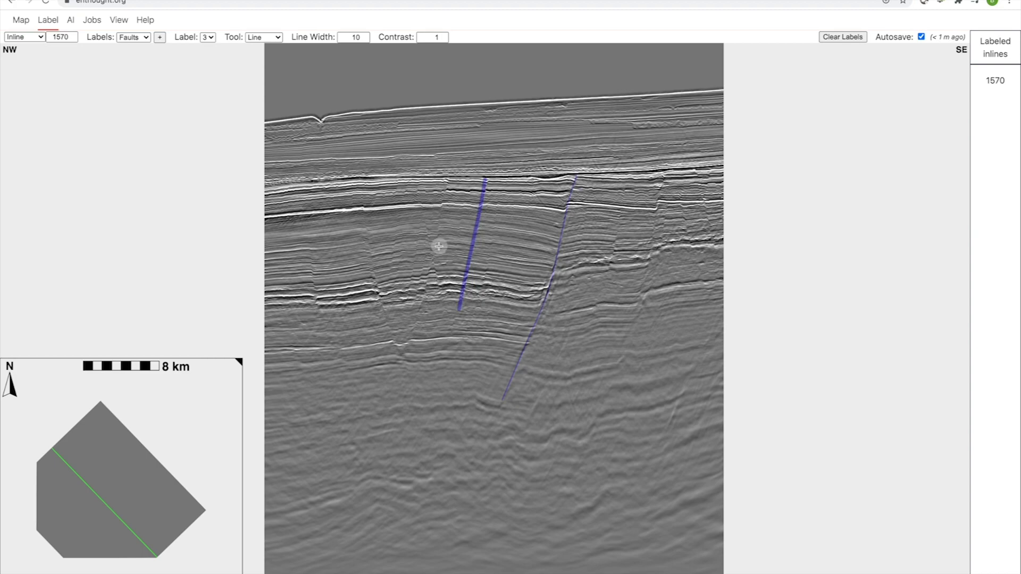
Step: Start a third fault line from its top down the section
{"action": "scroll", "coordinate": [439, 246], "scroll_direction": "up", "scroll_amount": 5}
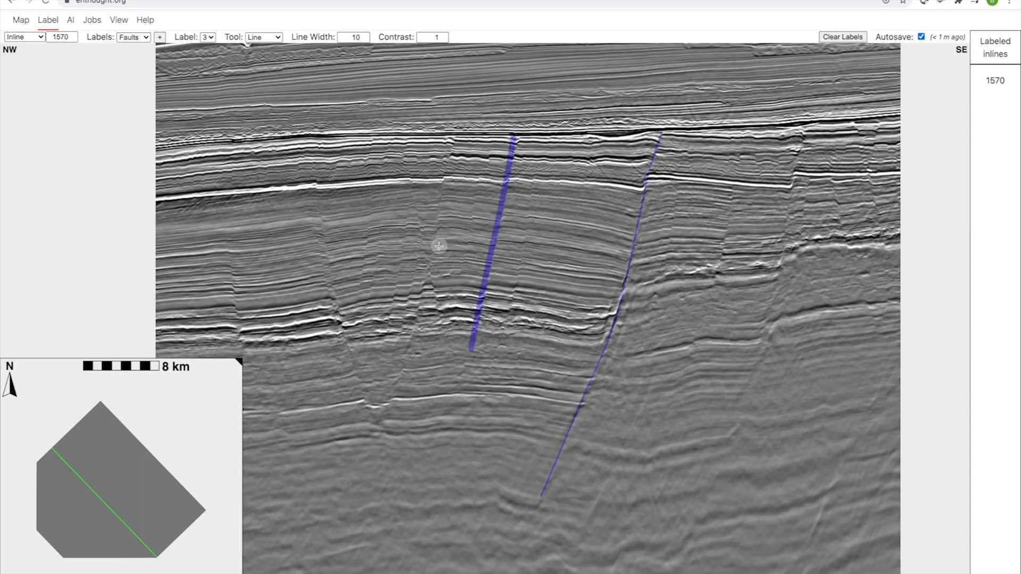
{"action": "scroll", "coordinate": [439, 246], "scroll_direction": "down", "scroll_amount": 5}
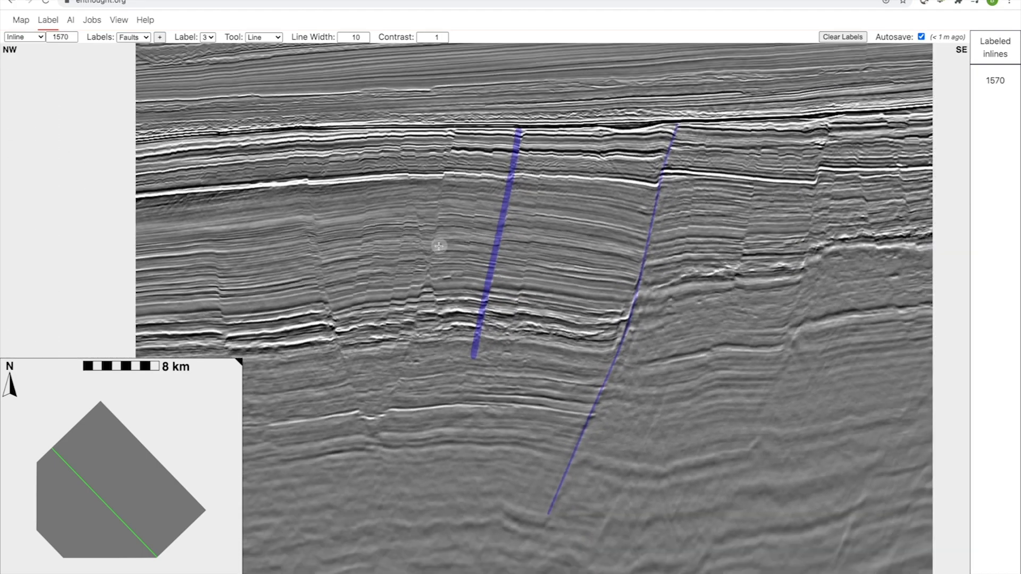
{"action": "scroll", "coordinate": [438, 246], "scroll_direction": "down", "scroll_amount": 3}
{"action": "scroll", "coordinate": [438, 246], "scroll_direction": "up", "scroll_amount": 5}
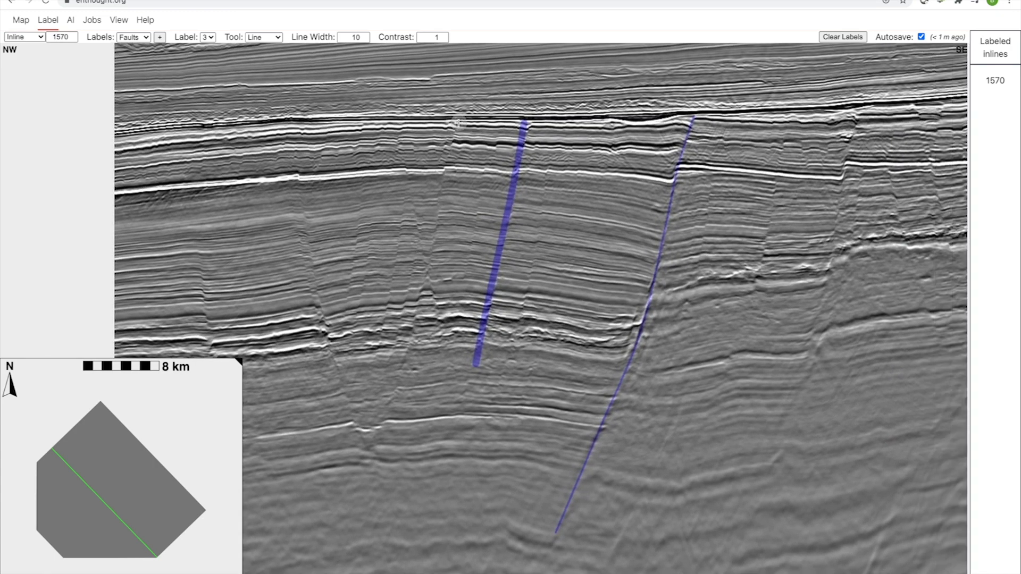
{"action": "left_click_drag", "start_coordinate": [442, 170], "coordinate": [442, 171]}
{"action": "left_click", "coordinate": [432, 253]}
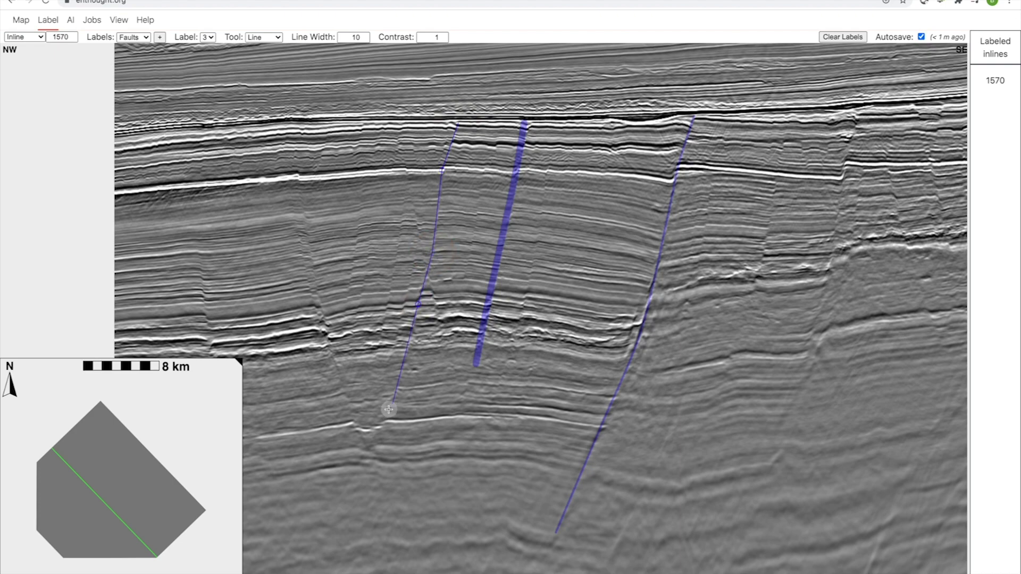